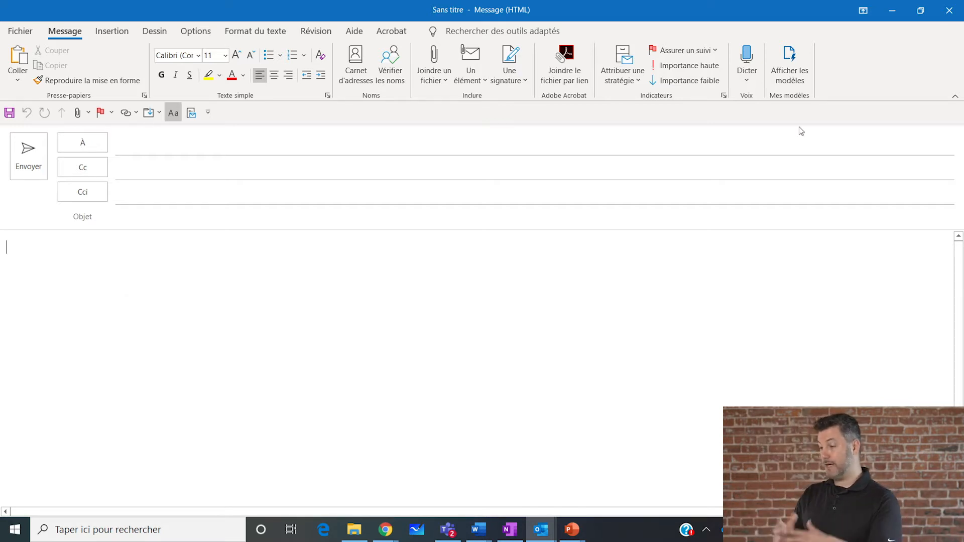
Take the new message window out of full-screen size, move it up and narrow it to about half its width.
click(749, 59)
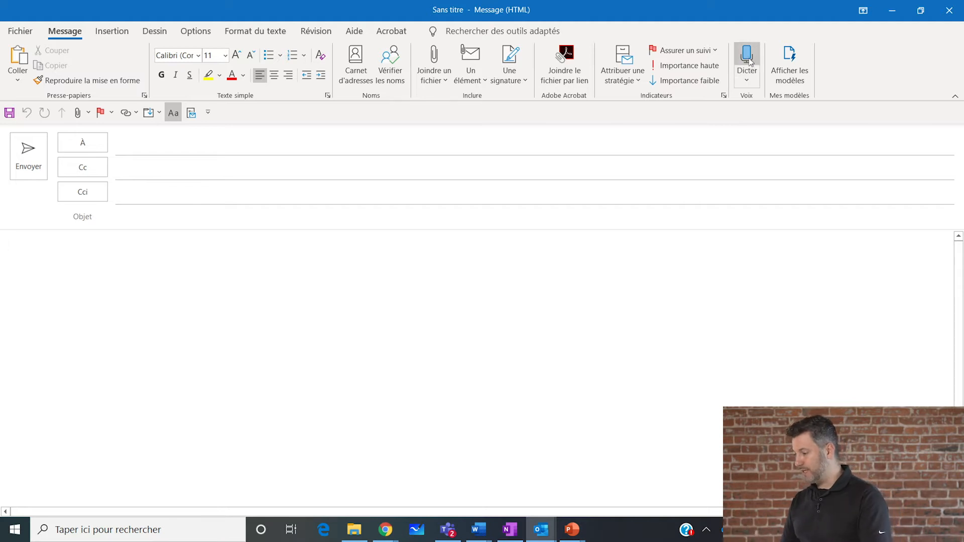
click(922, 11)
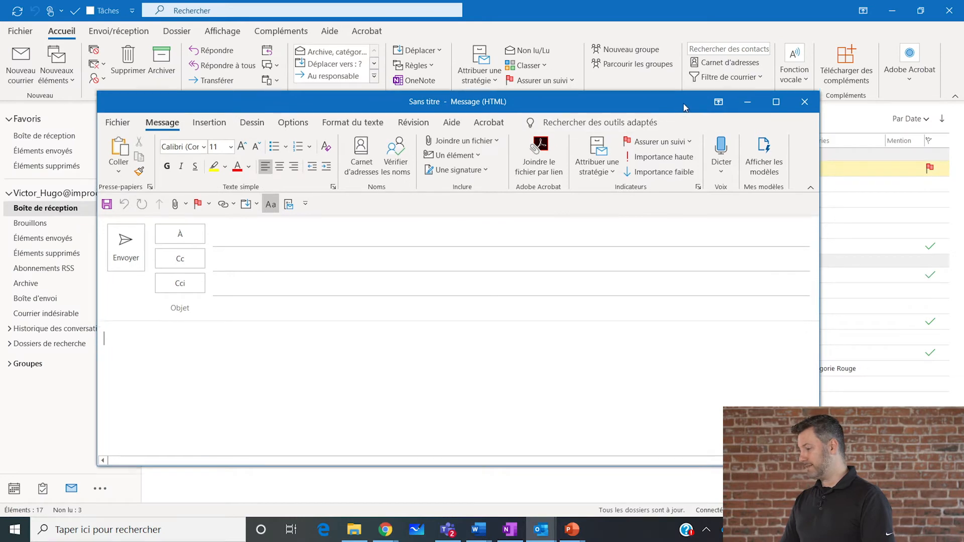
drag(684, 107, 666, 78)
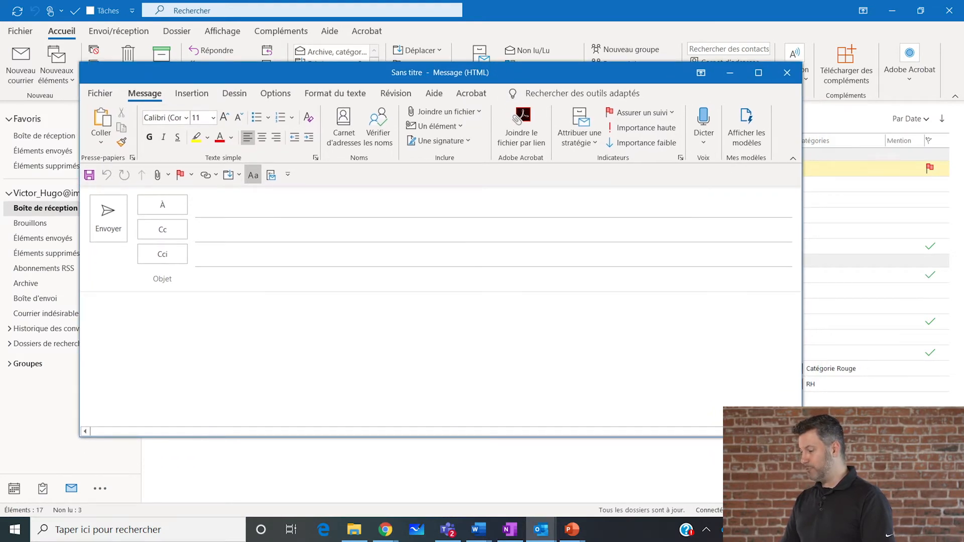
drag(801, 436, 466, 508)
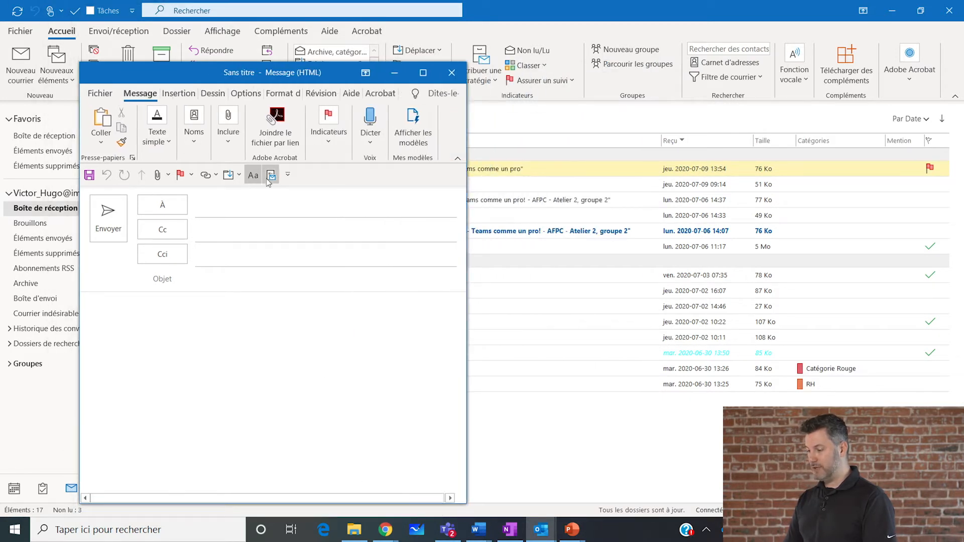
Switch between the inbox and the message window, maximize the message and show its main Message commands.
click(246, 93)
click(147, 35)
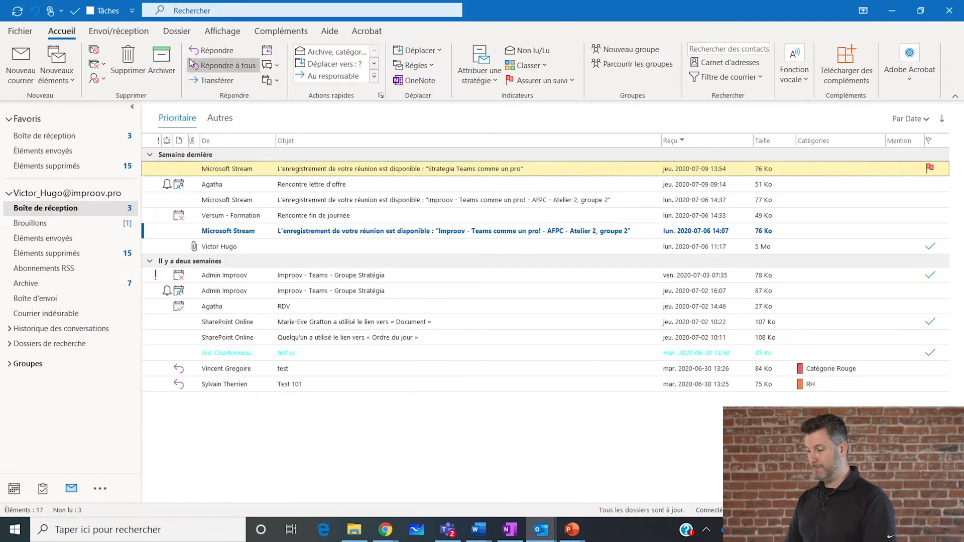
key(alt+Tab)
double_click(342, 78)
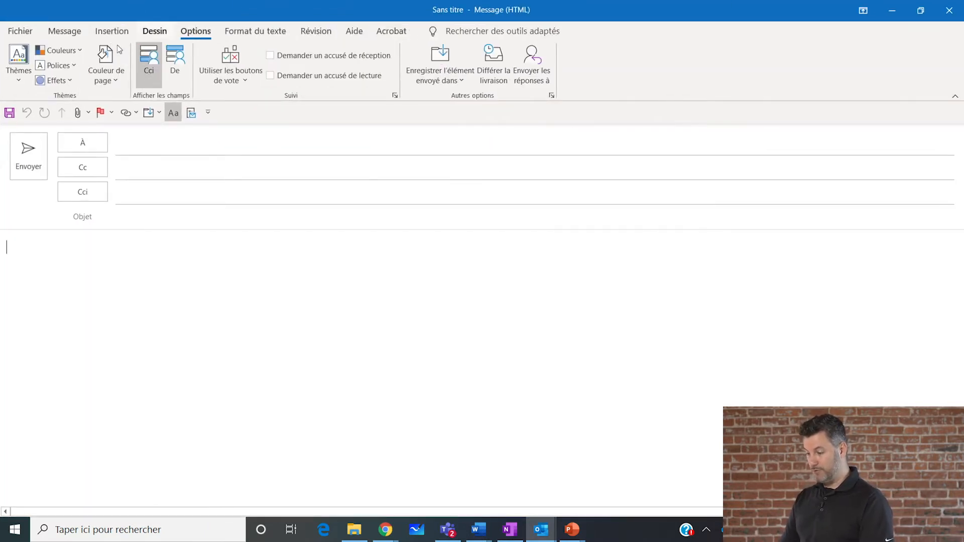
click(64, 31)
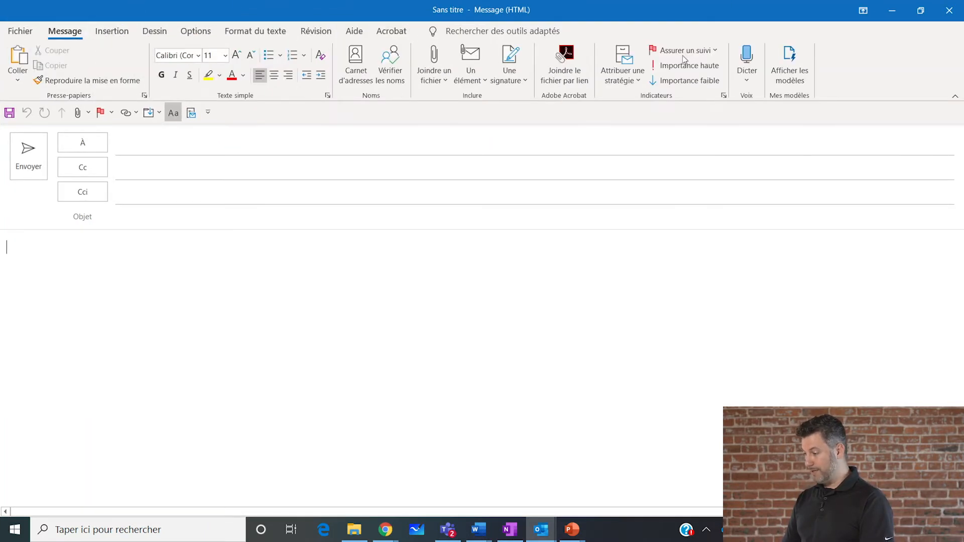
Narrow the message window further to see how the ribbon groups collapse, and maximize it again.
click(921, 10)
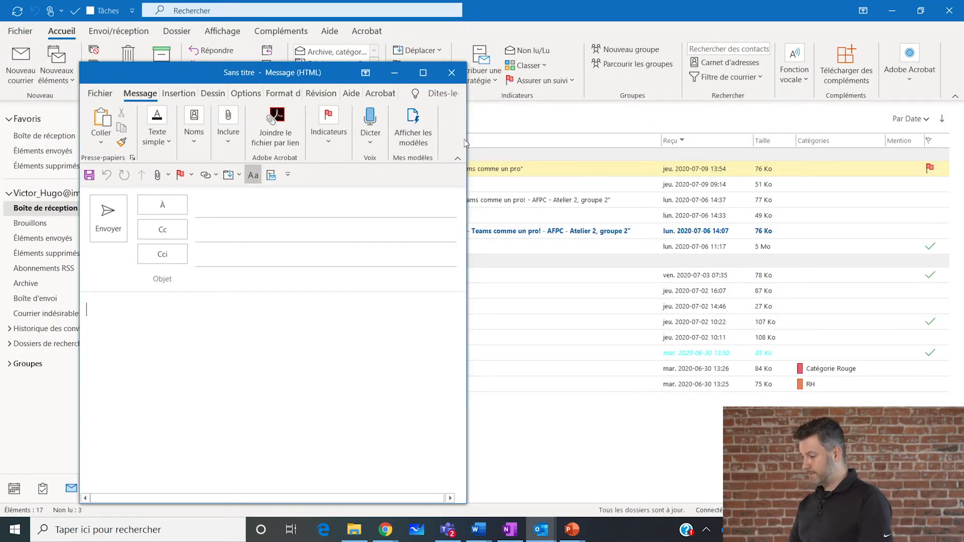
drag(467, 144, 375, 145)
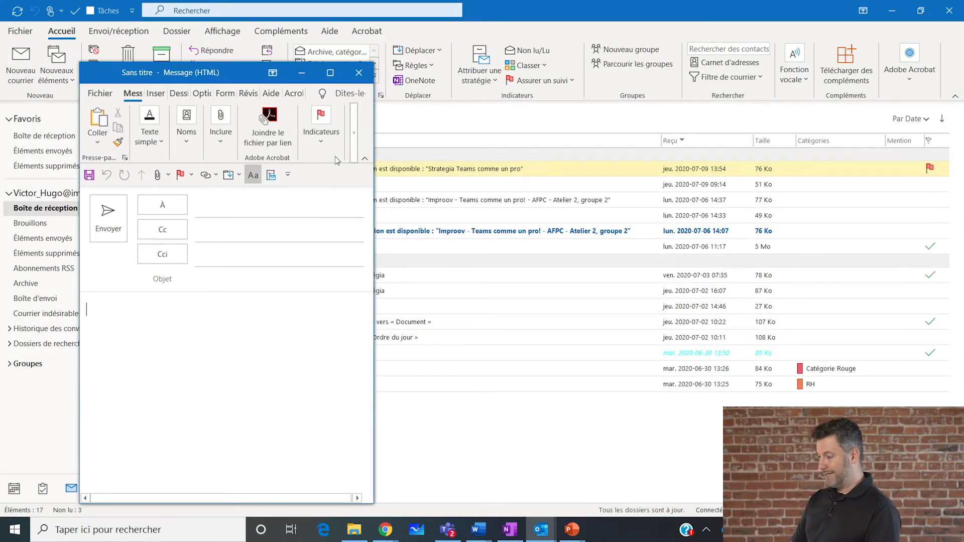
click(330, 73)
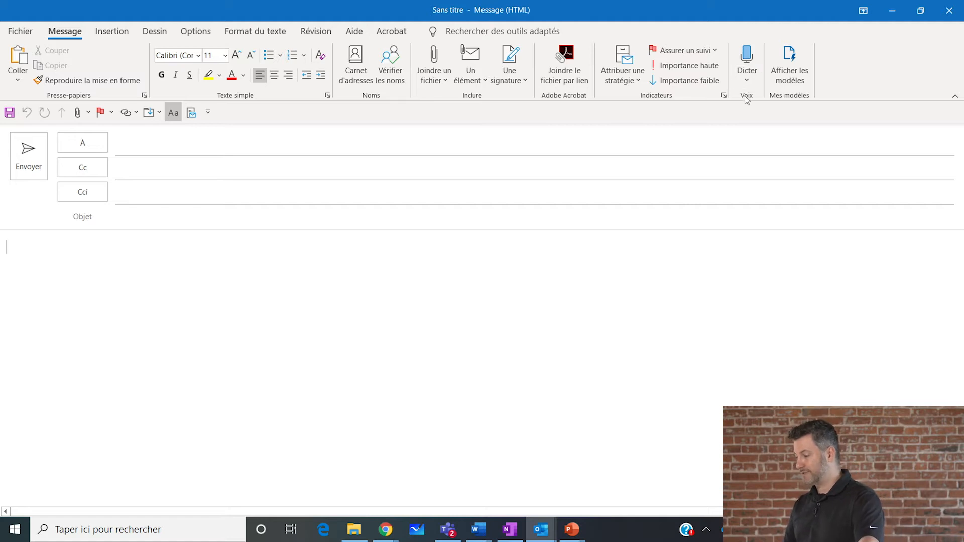
Set the dictation language to Français (Canada) and place the cursor in the message body.
click(747, 81)
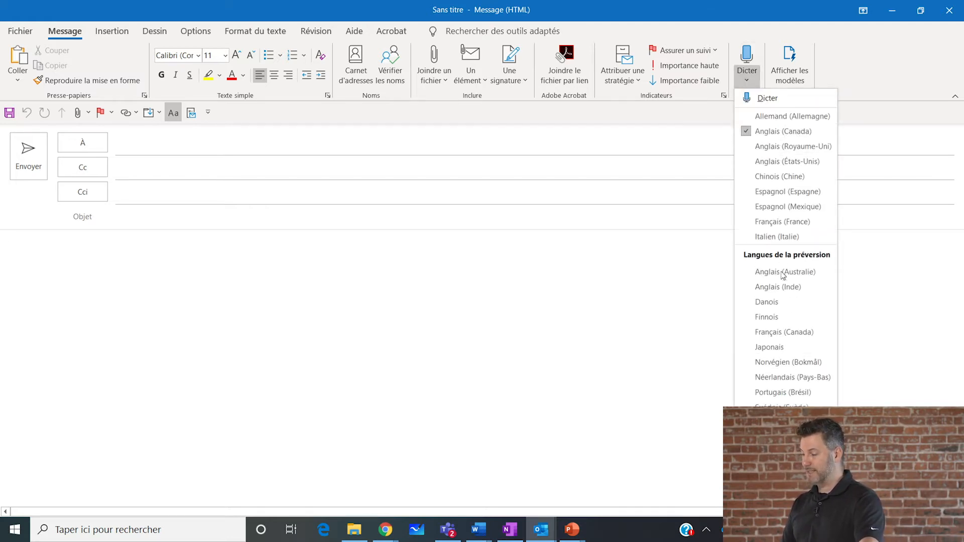
click(785, 334)
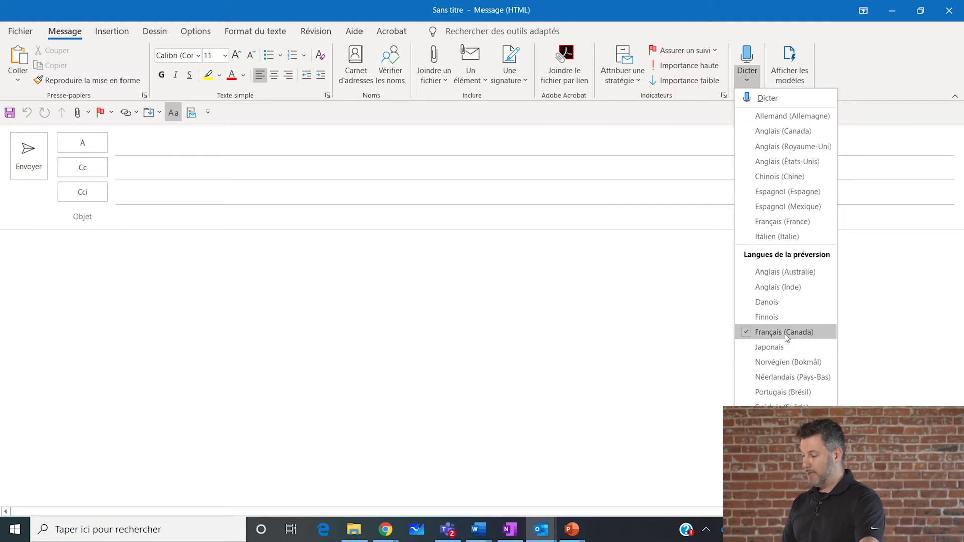
click(146, 244)
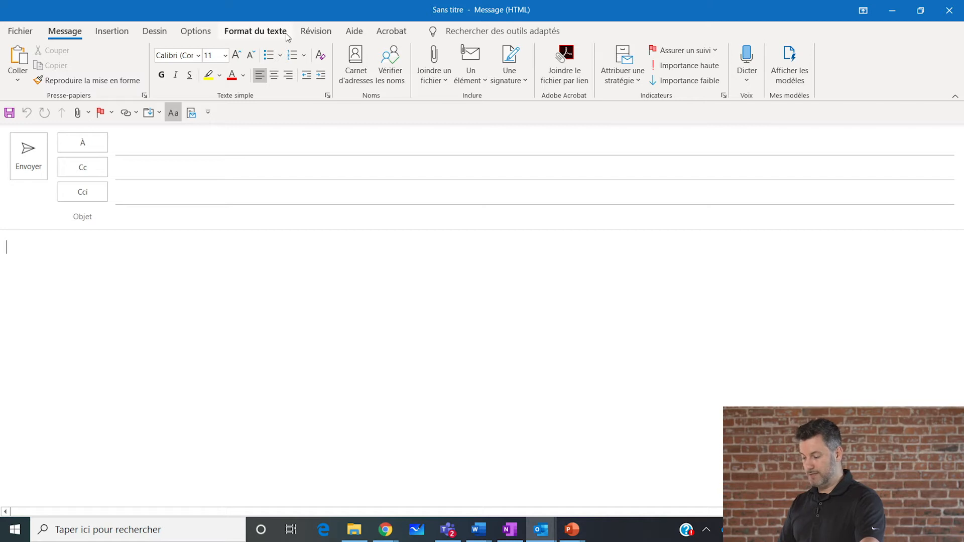
Dictate a French greeting, a request to review the information and call back as soon as possible, and a sentence about helping win the contract.
click(747, 58)
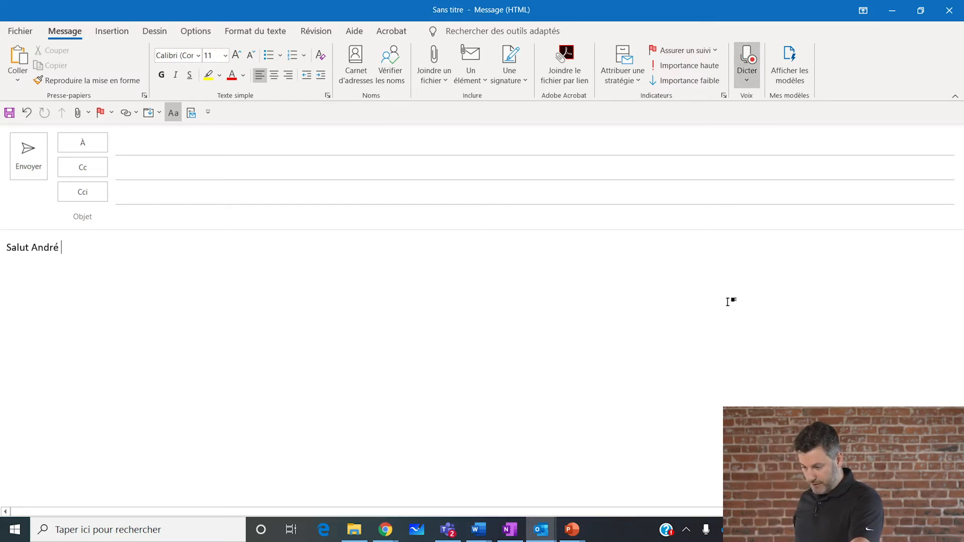
key(Return)
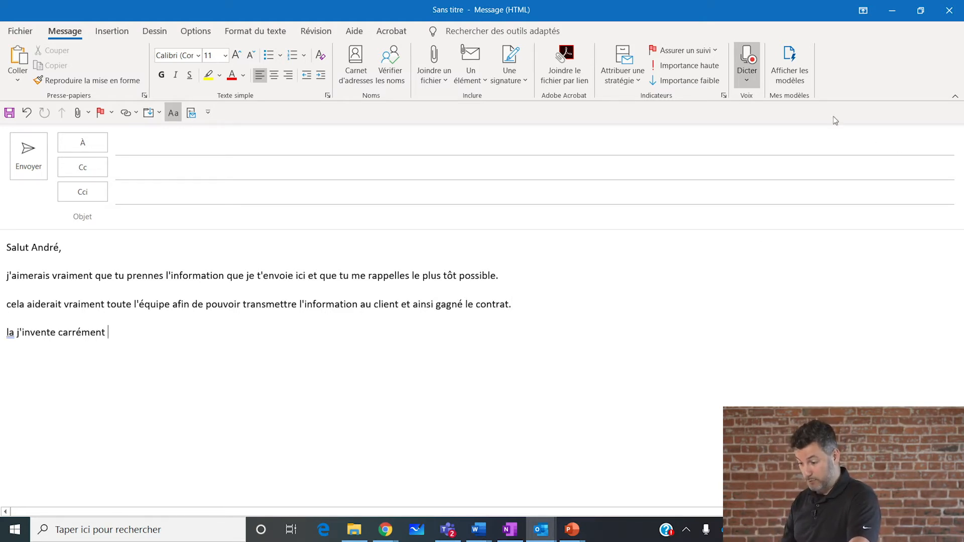
click(747, 64)
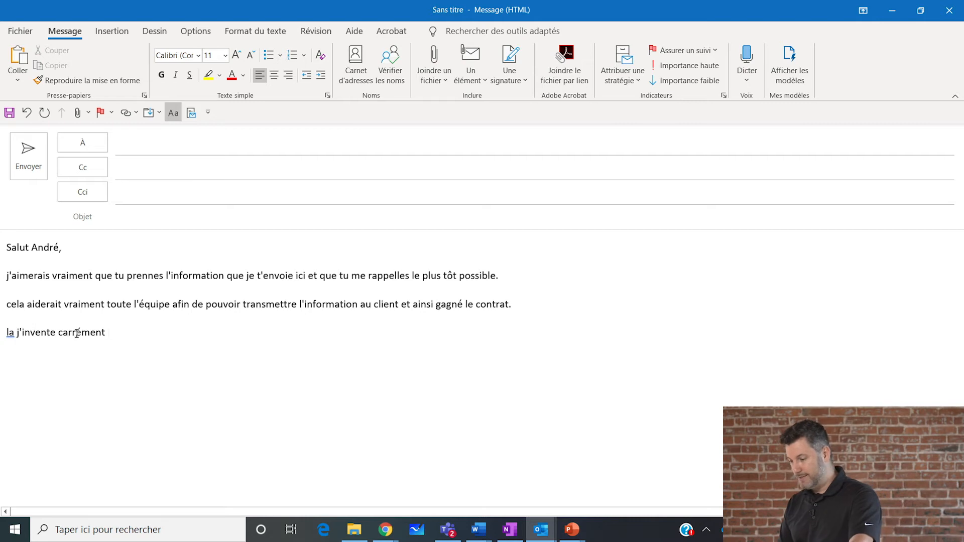
Delete the stray last line and dictate "J'en profite pour te souhaiter une excellente fin de journée," plus a remark about the comma in its place.
drag(57, 340, 0, 344)
key(BackSpace)
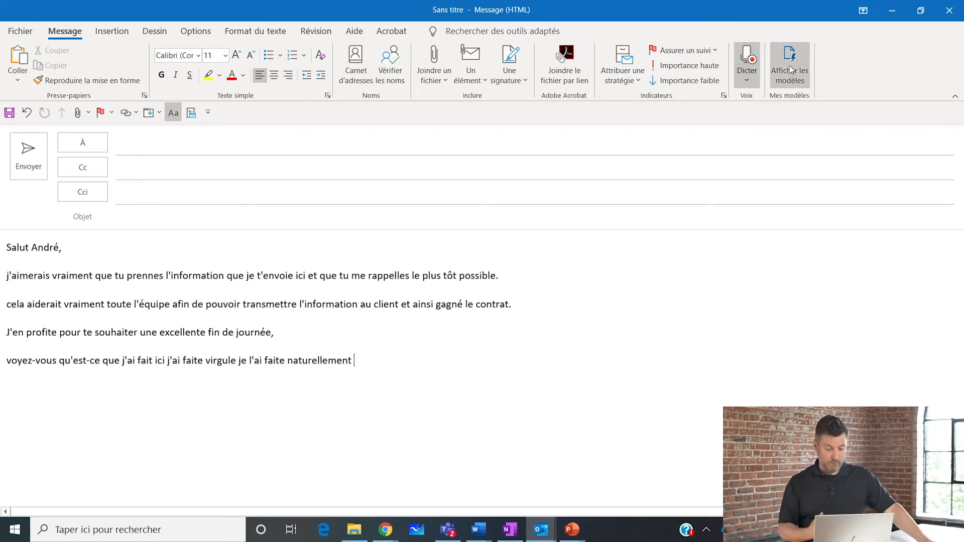
click(756, 49)
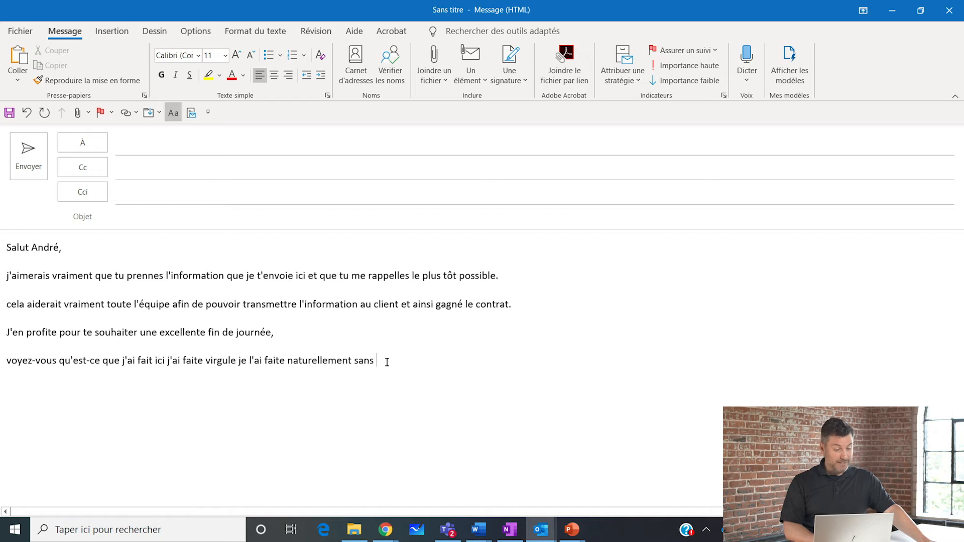
Select the entire dictated message and start translating the item.
drag(387, 362, 6, 239)
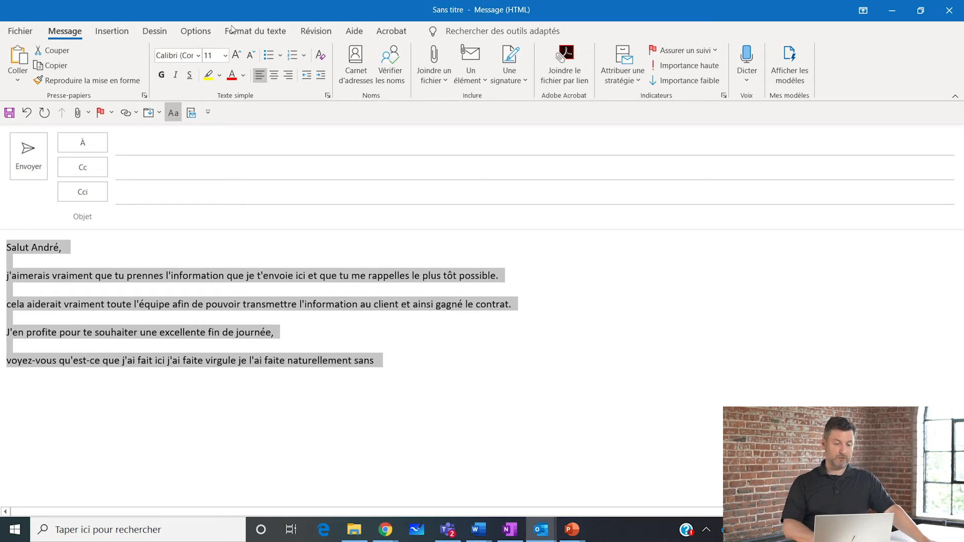
click(328, 33)
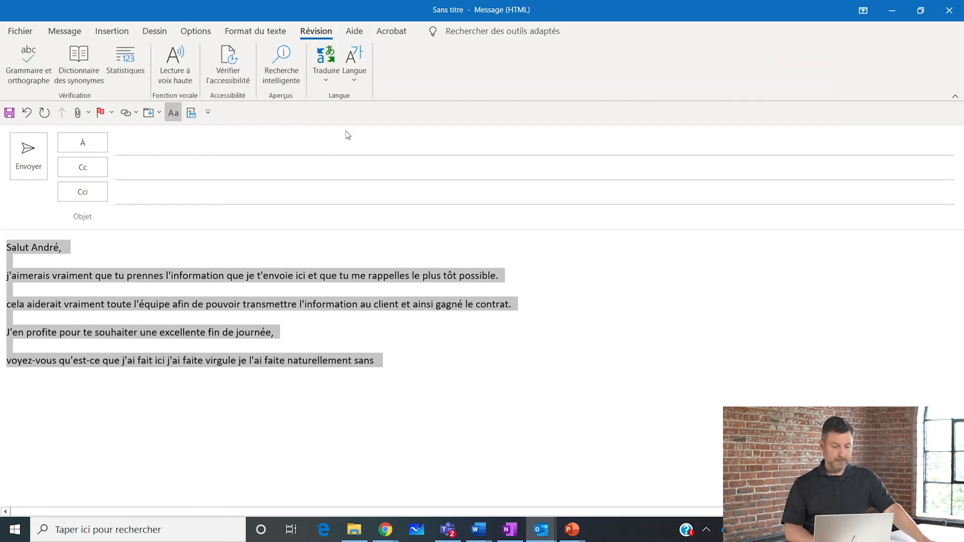
click(360, 80)
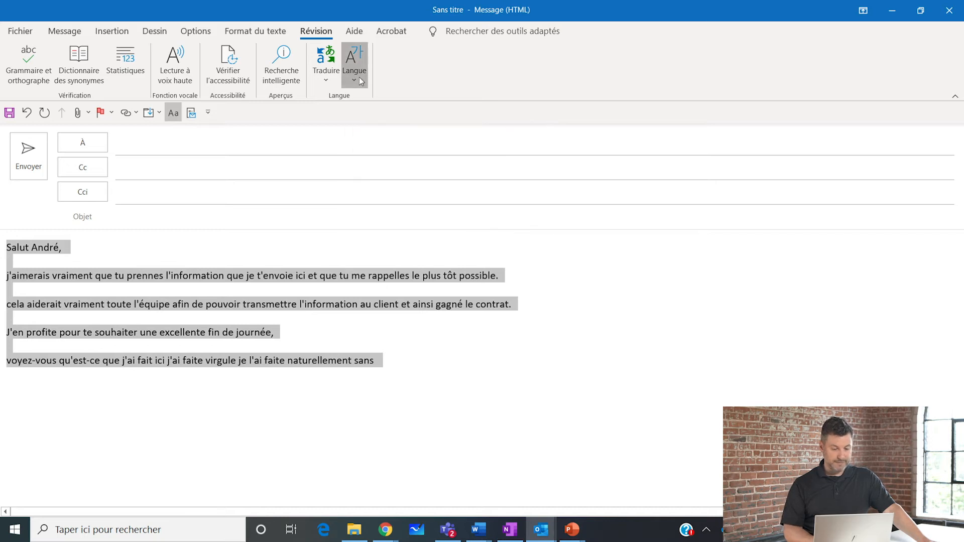
click(334, 75)
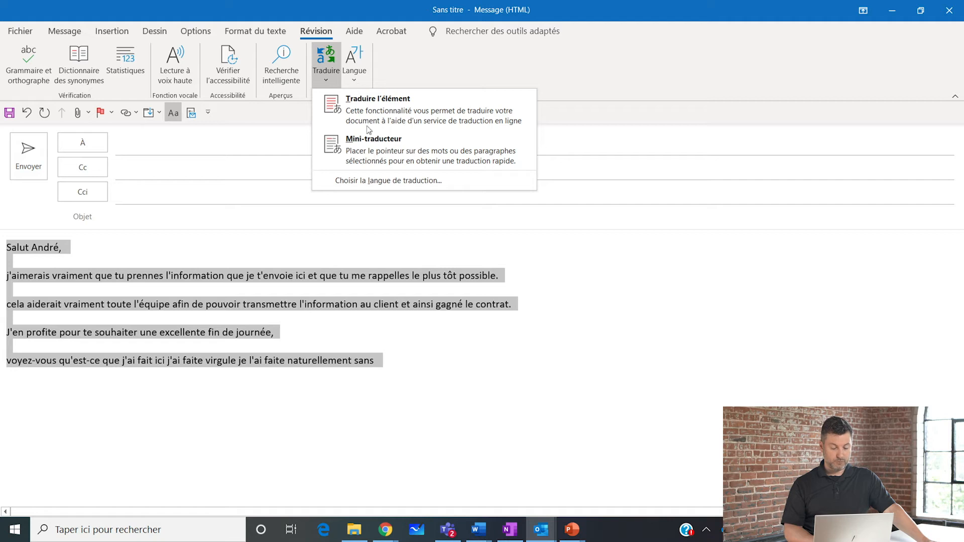
click(399, 115)
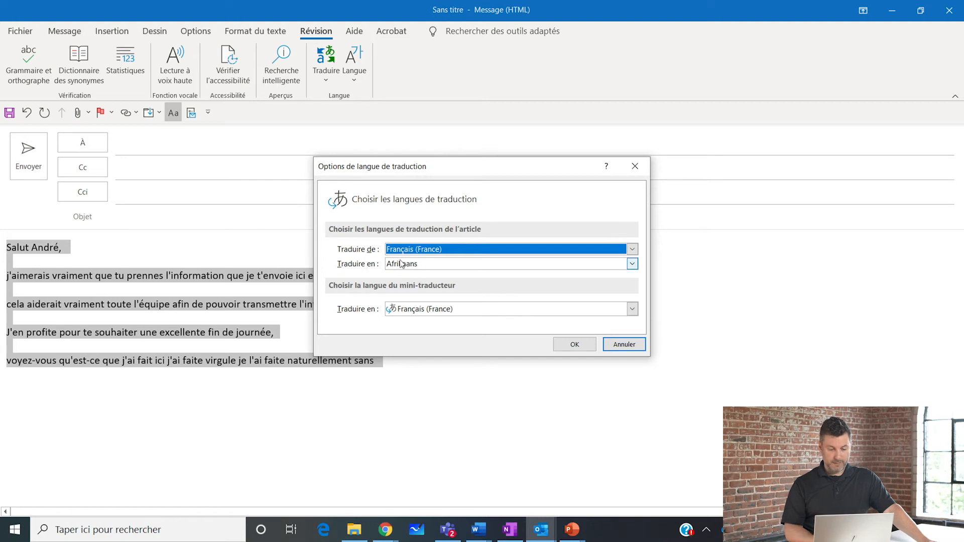
Set the translation target to Anglais (États-Unis) with Français (France) as the source, and approve sending the text online.
click(402, 264)
click(402, 265)
click(402, 265)
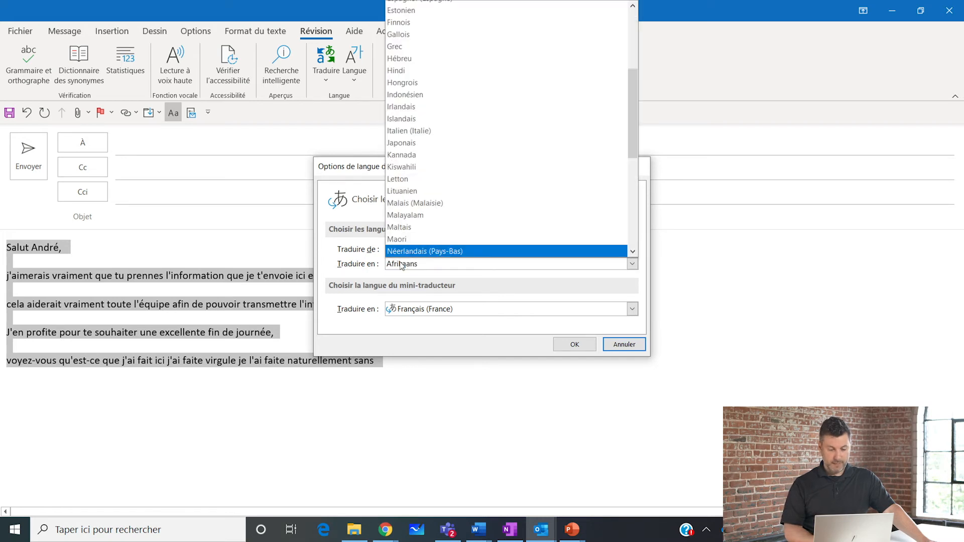
scroll(477, 134, up, 4)
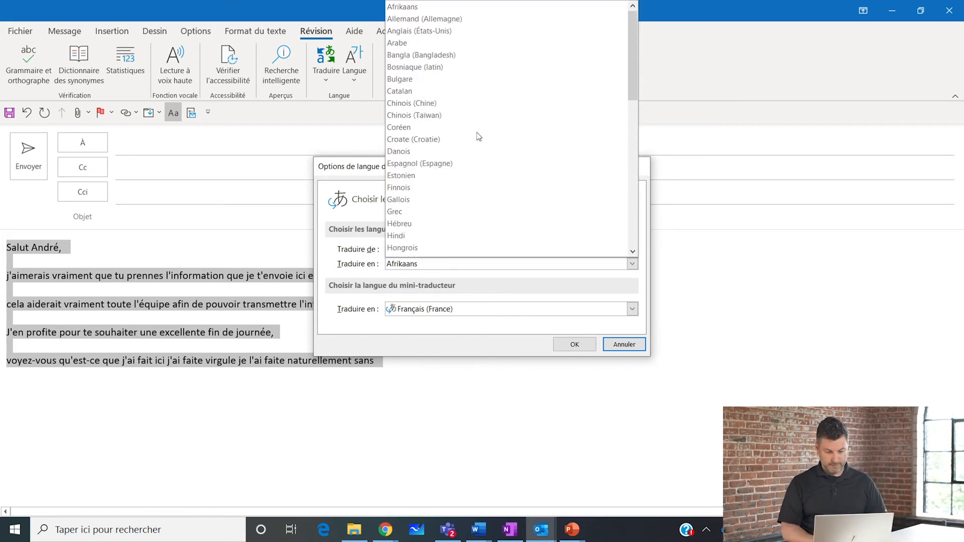
click(463, 31)
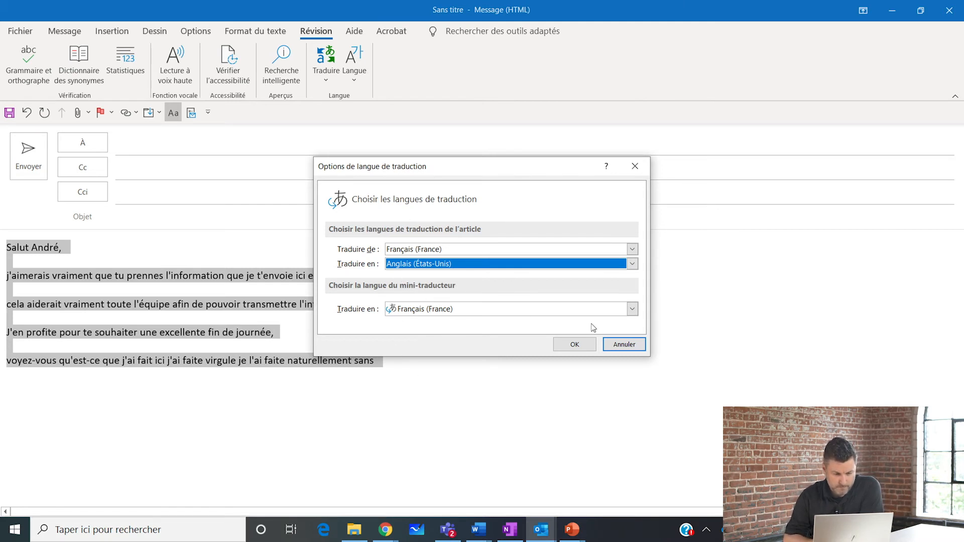
click(574, 347)
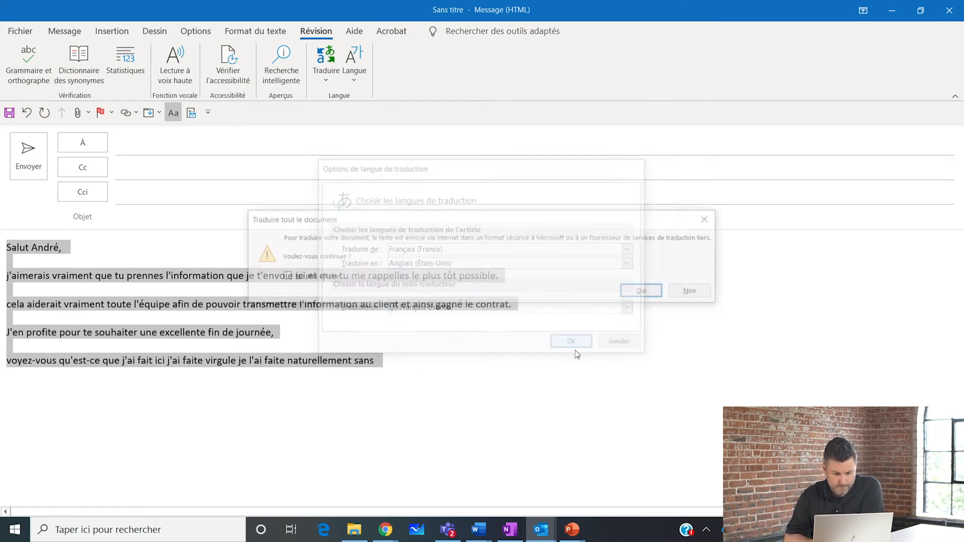
click(652, 293)
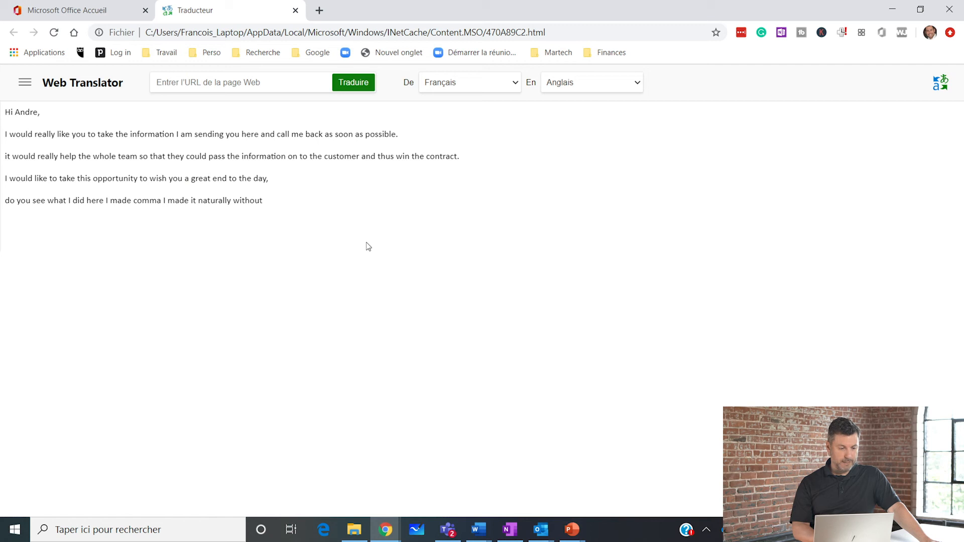
Copy the complete English translation from the Web Translator page.
mouse_move(280, 135)
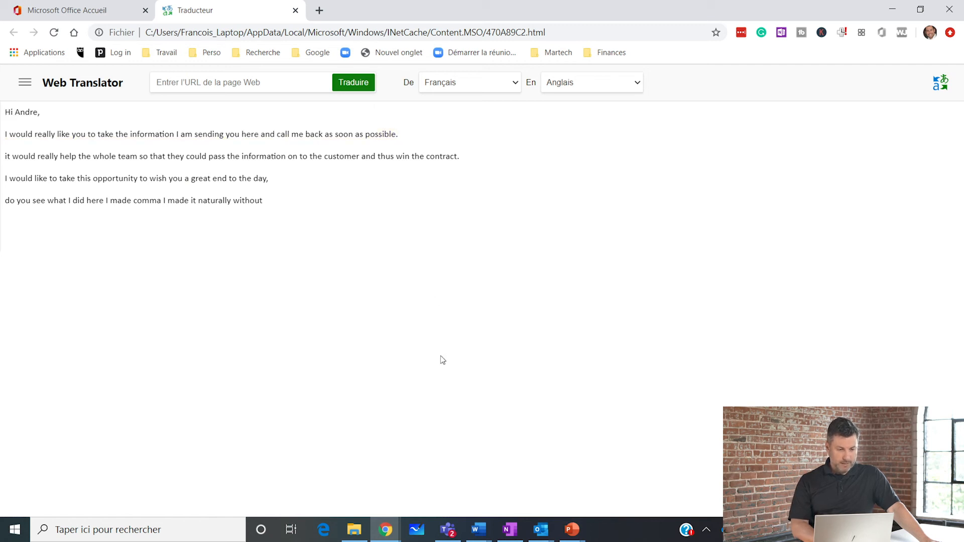
drag(287, 204, 2, 119)
key(ctrl+c)
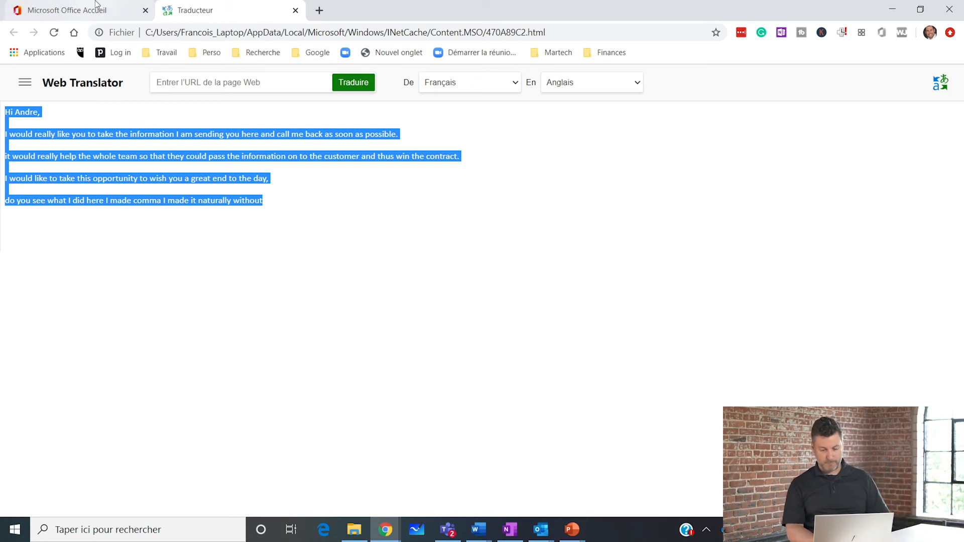
click(941, 83)
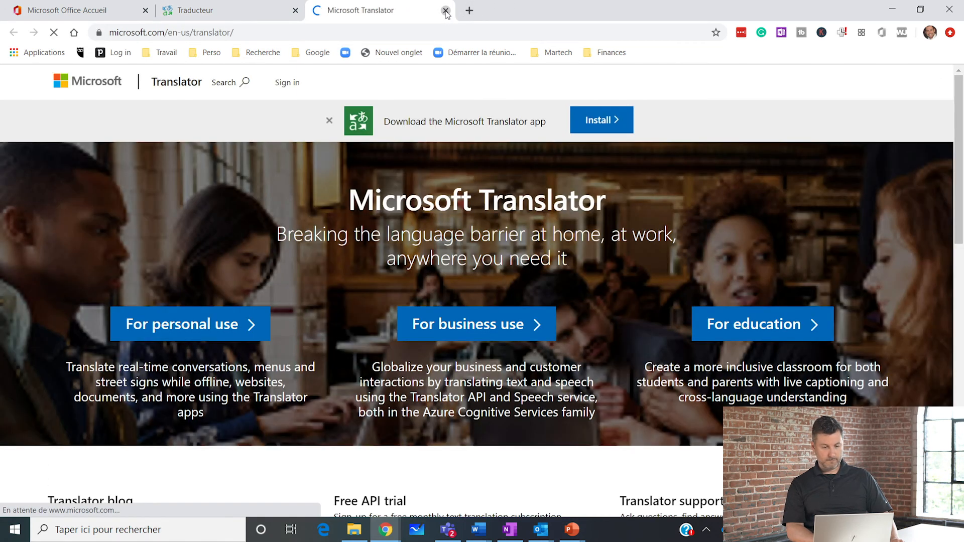
click(446, 10)
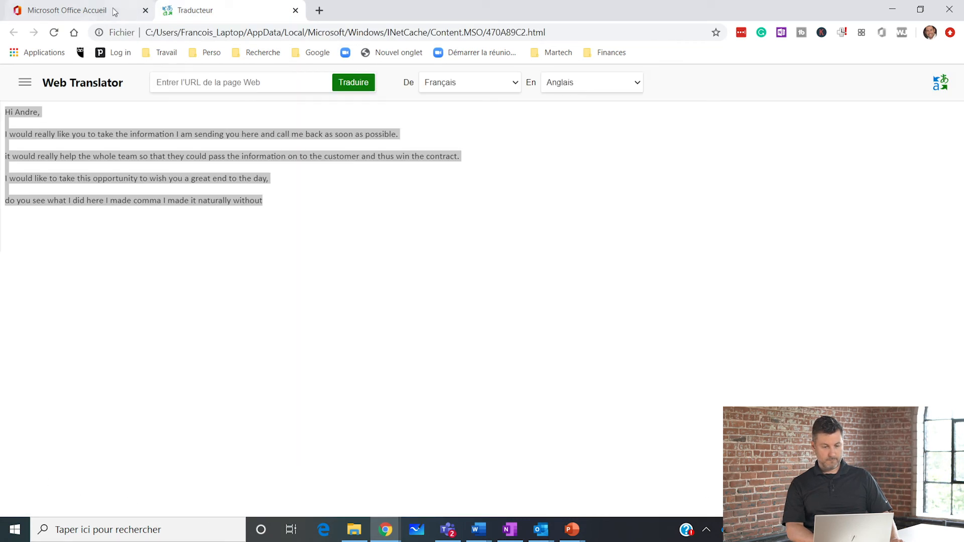
Switch back to the Outlook message and replace the selected French text with the copied English translation.
click(98, 11)
key(alt+Tab)
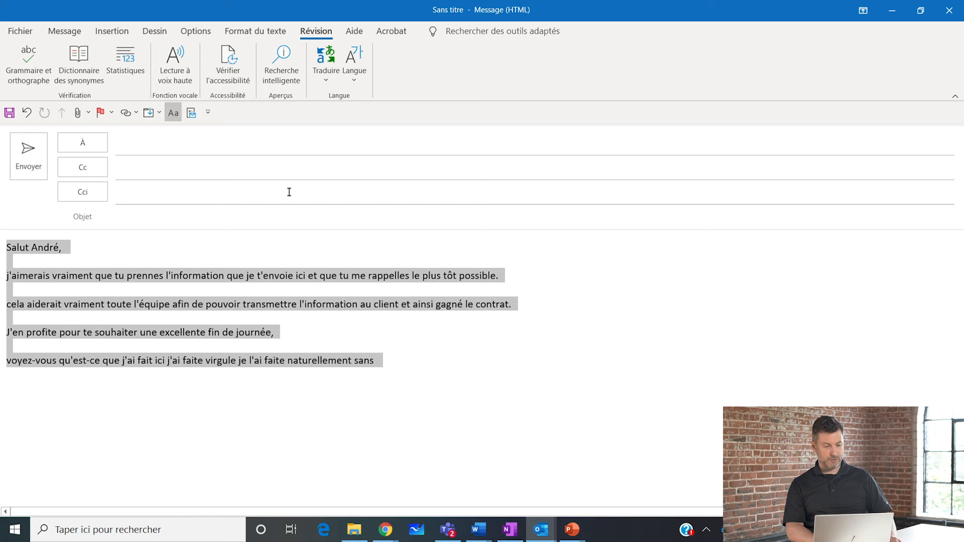
key(ctrl+v)
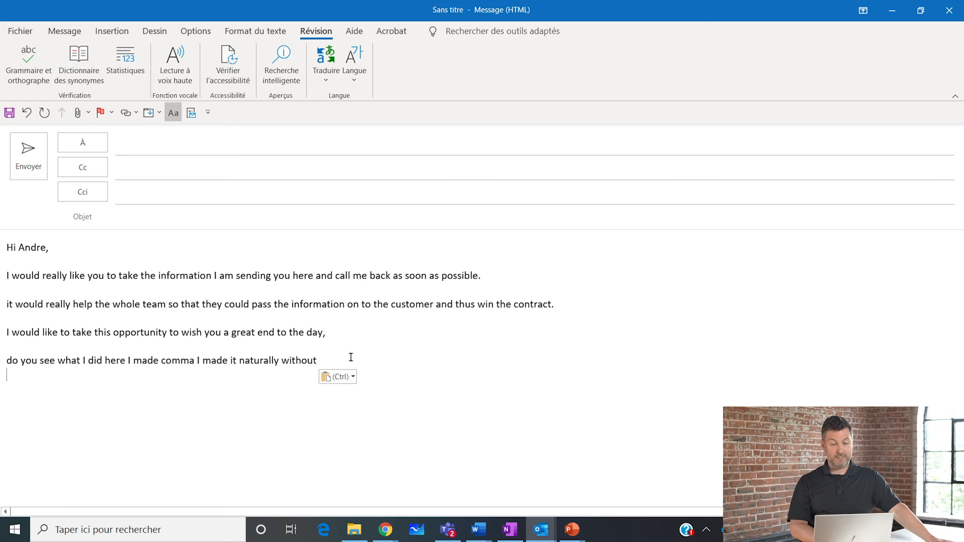
key(BackSpace)
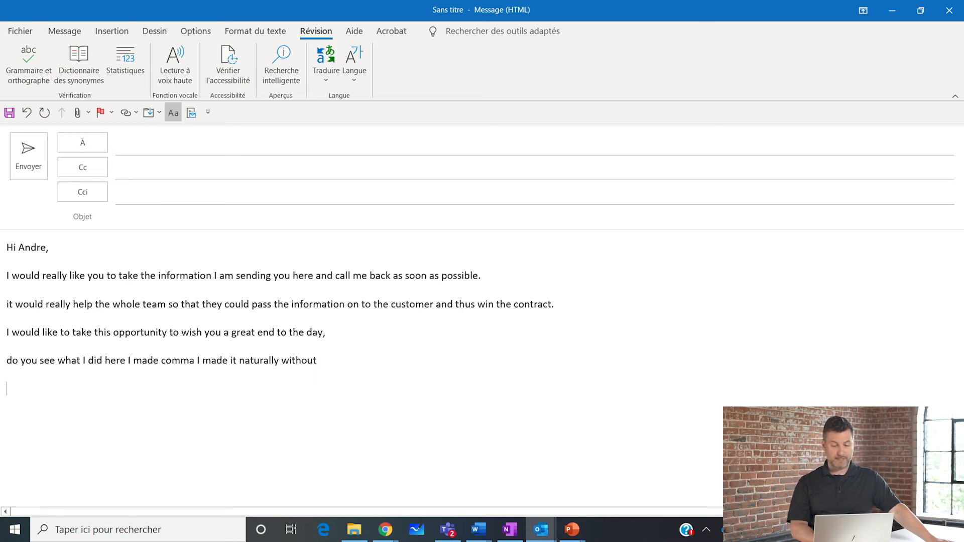
Add a new line below the translated text and change the dictation language to Anglais (Canada).
click(65, 32)
key(Return)
click(746, 80)
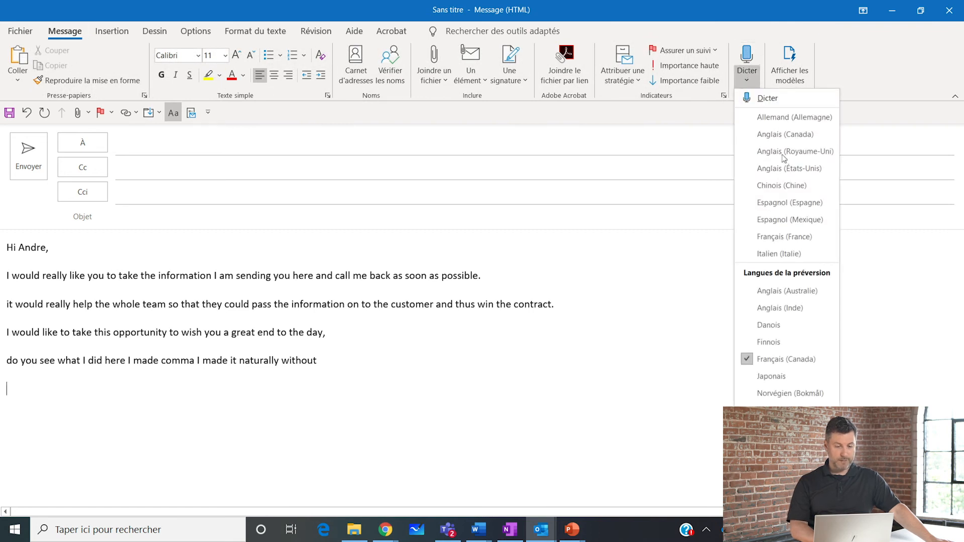
click(777, 137)
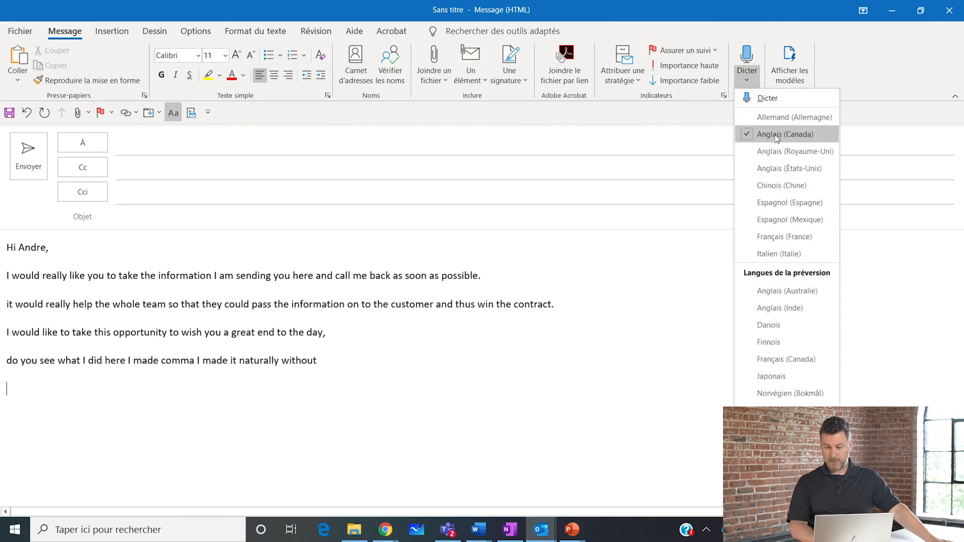
Dictate "In this scenario we also want to cover all the material as soon as possible thank you" on the last empty line.
click(124, 421)
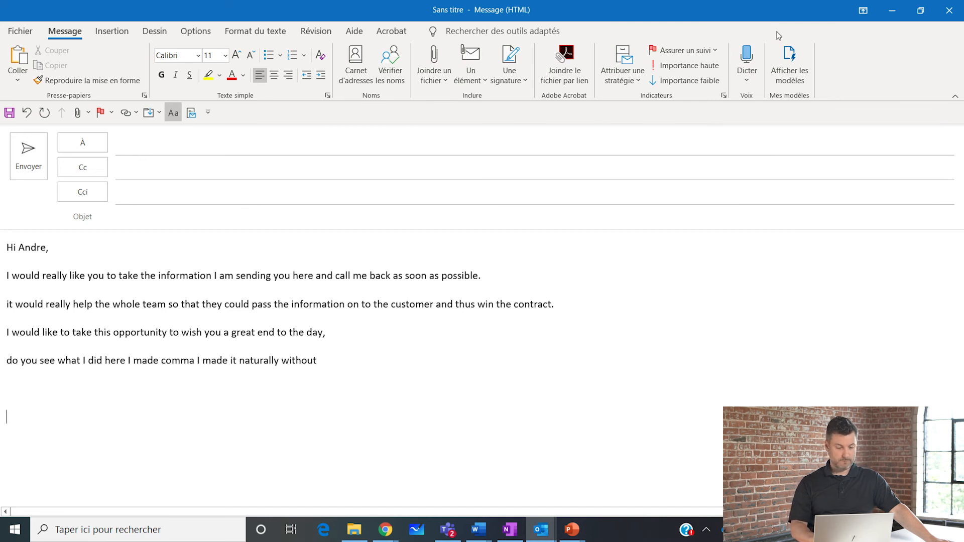
click(757, 57)
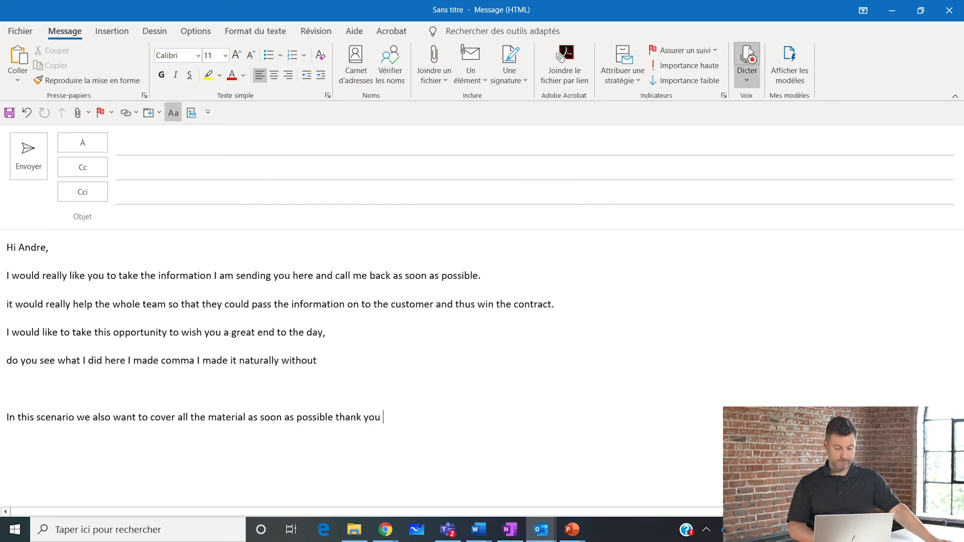
click(751, 52)
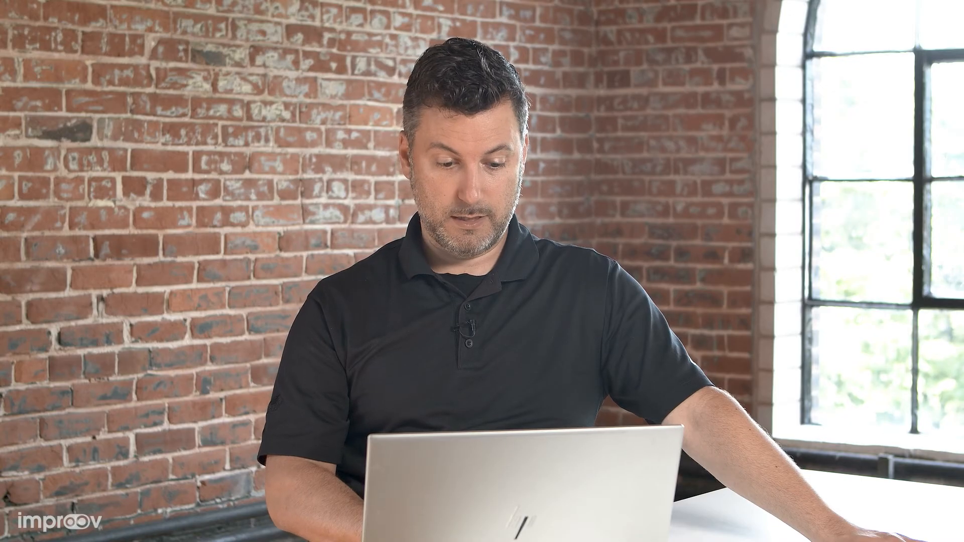